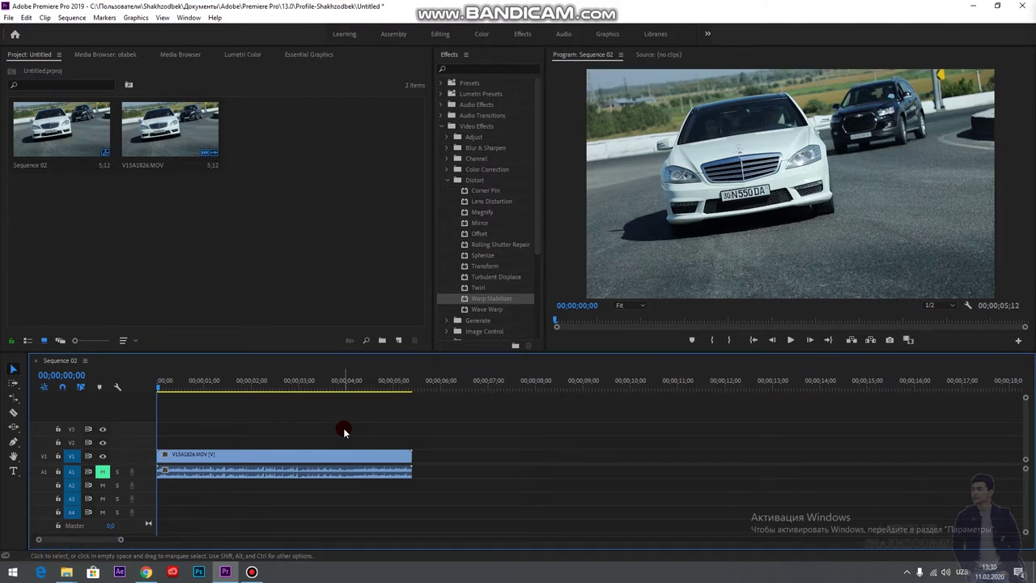
Preview the shaky car clip, then rewind to the start of the sequence
left_click(313, 321)
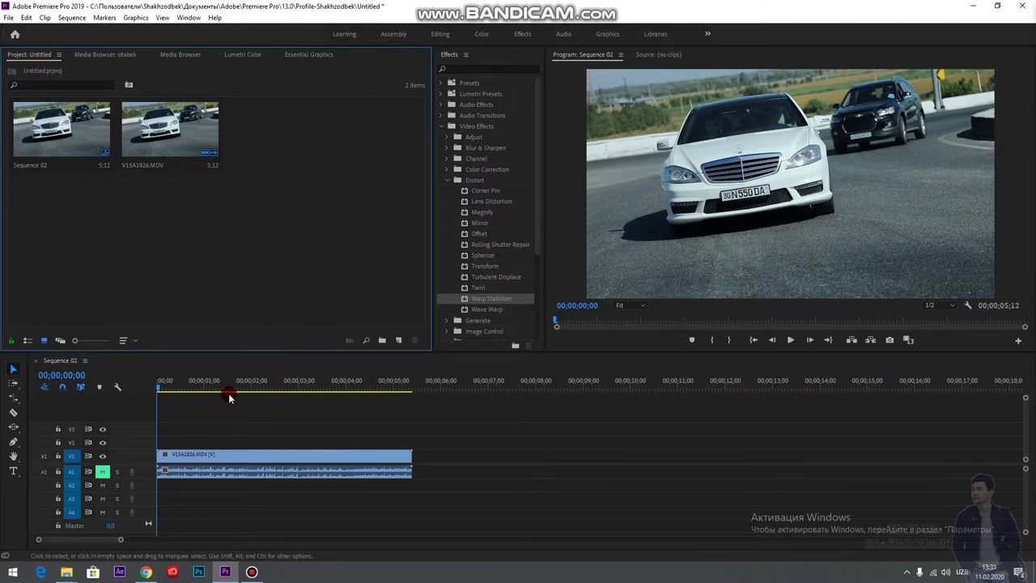
left_click(791, 340)
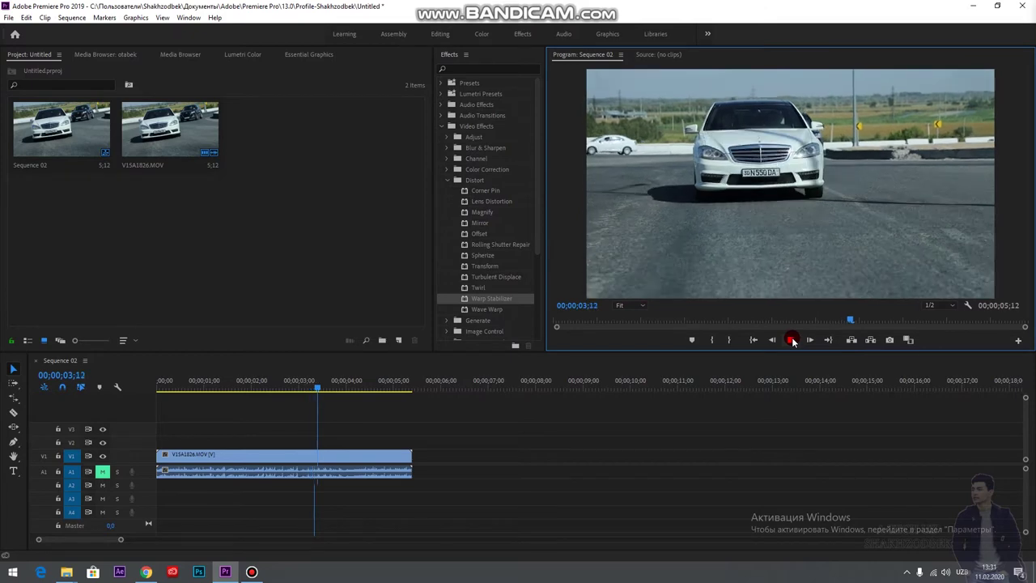
key("space")
left_click_drag(363, 389, 118, 390)
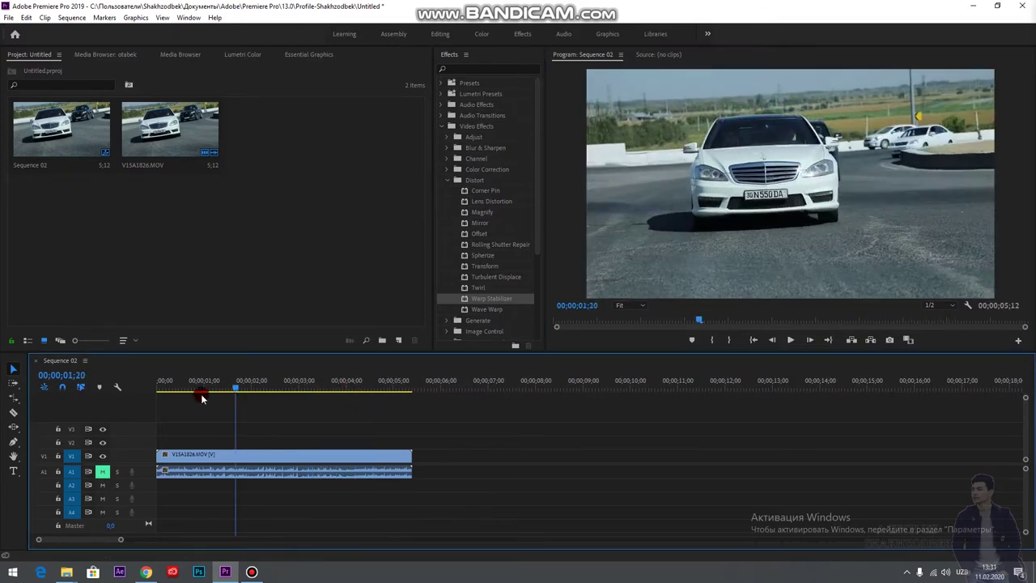
Show the Effects panel and expand Video Effects to the Distort group
left_click(465, 69)
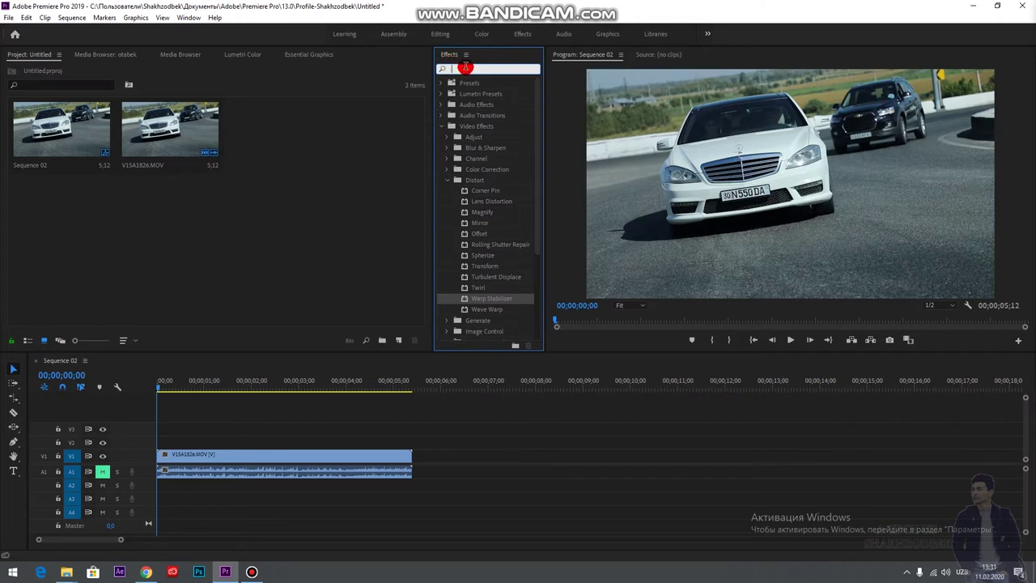
left_click(187, 18)
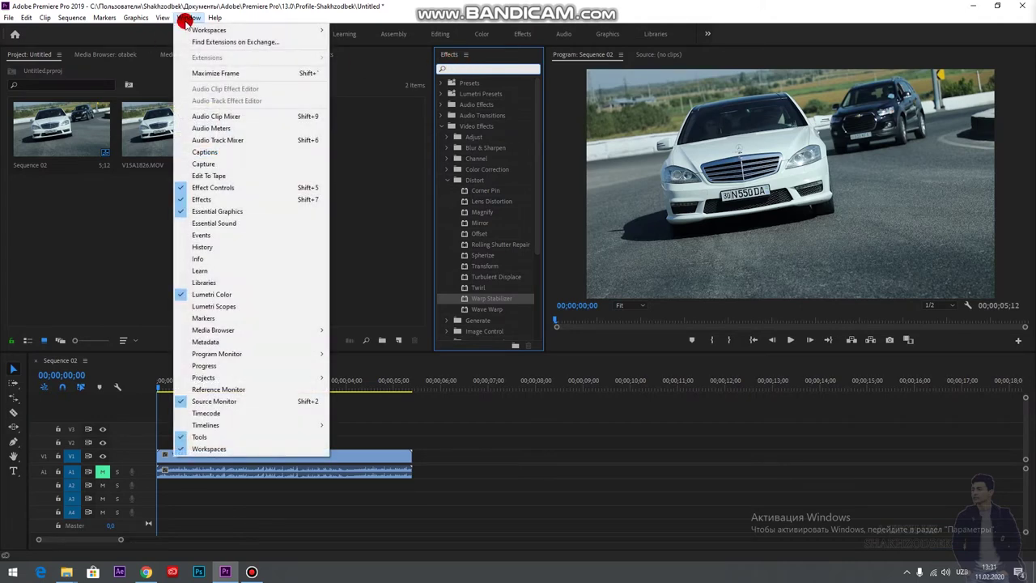
left_click(322, 199)
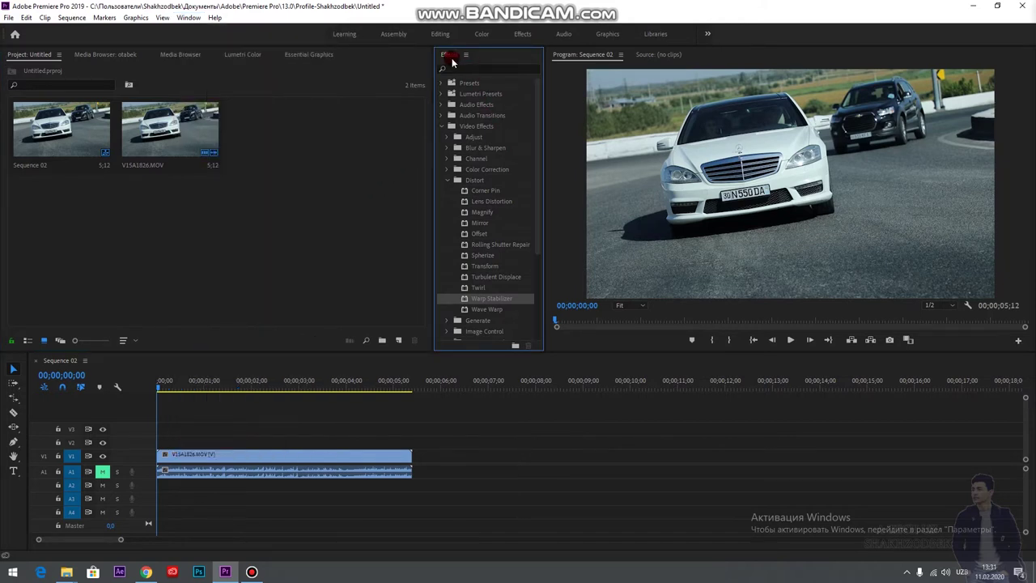
left_click(453, 69)
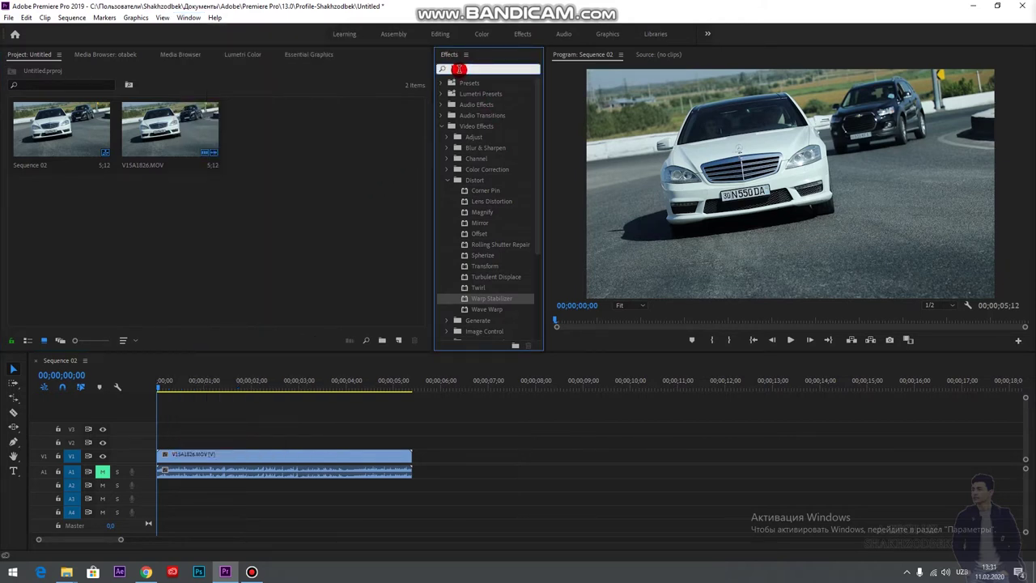
left_click(442, 127)
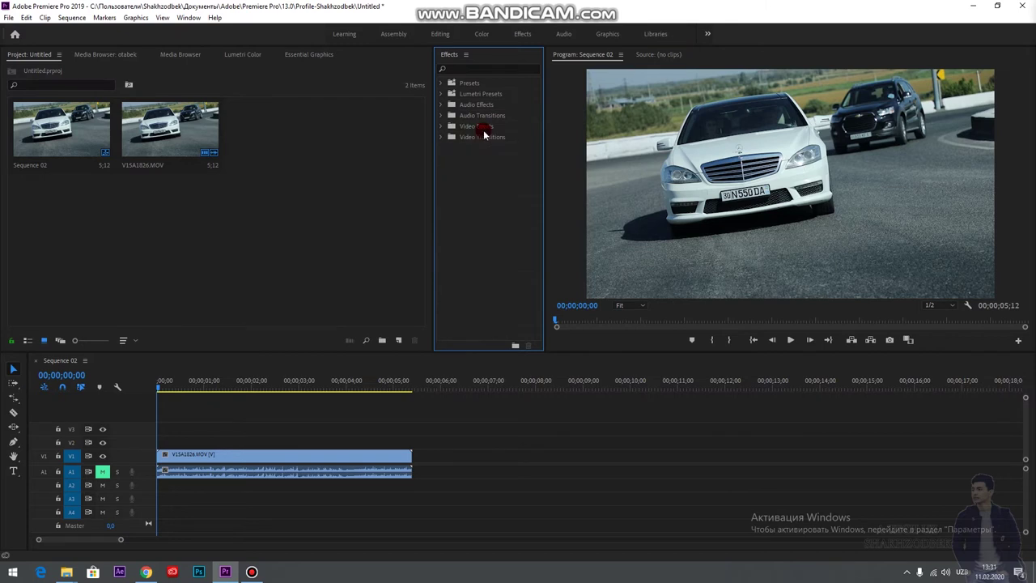
left_click(441, 127)
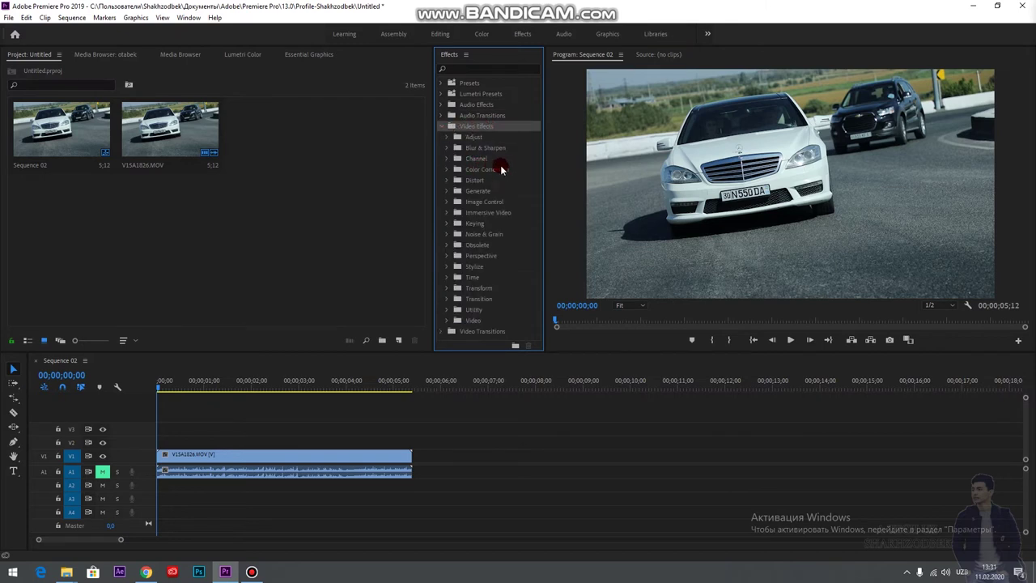
left_click(445, 180)
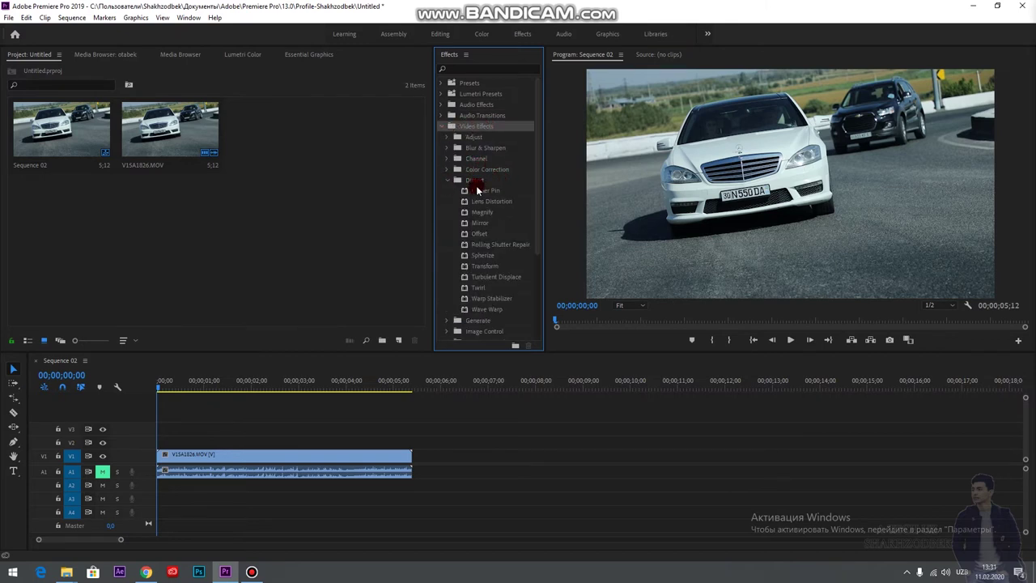
scroll(476, 186, "down", 2)
Apply Warp Stabilizer to the V1 car clip and float its Effect Controls panel
left_click_drag(490, 244, 337, 411)
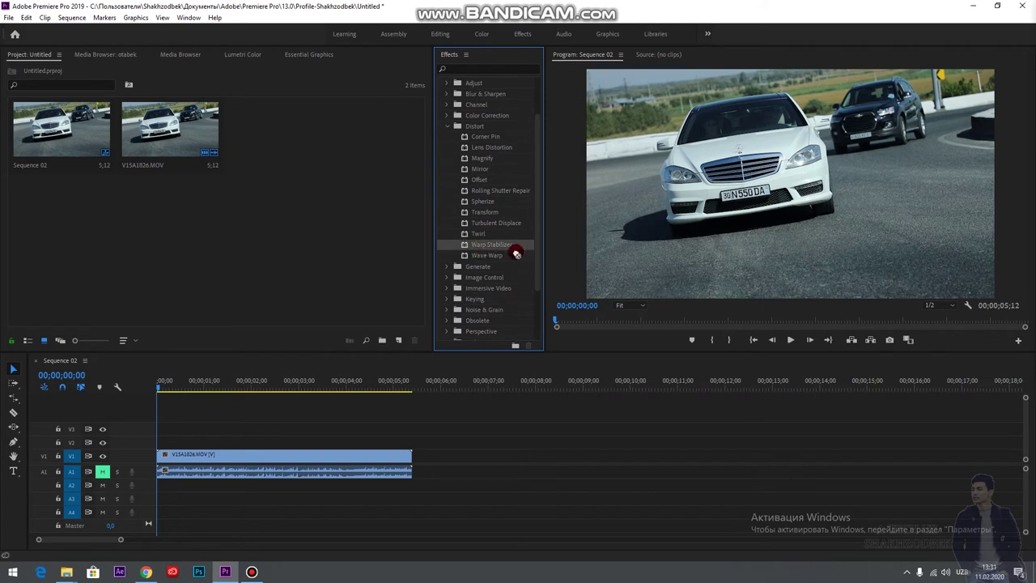
left_click_drag(490, 244, 214, 454)
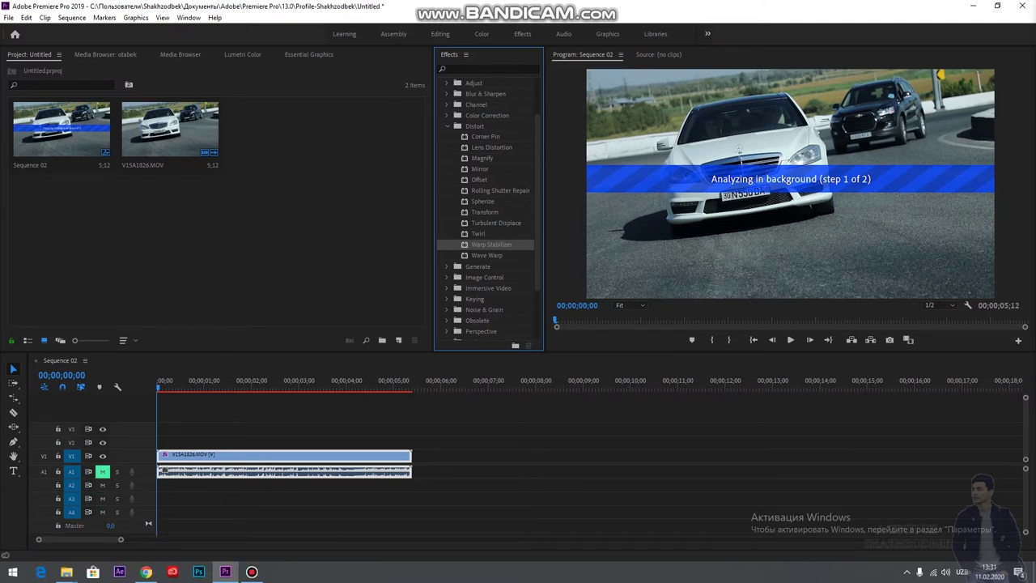
left_click_drag(1024, 37, 287, 35)
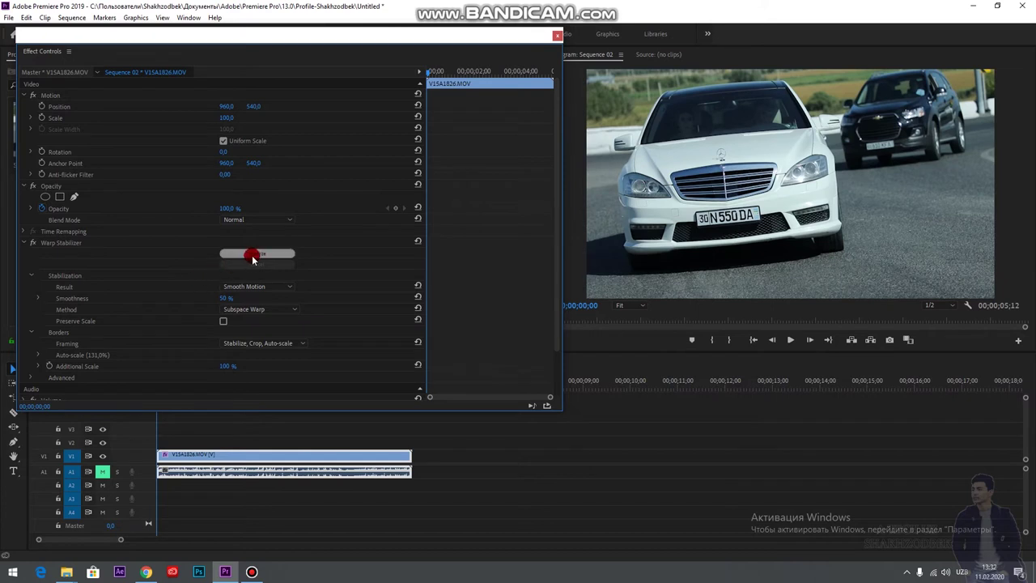
Lower Warp Stabilizer smoothness to 16% and clear away the floating Effect Controls window
left_click(54, 267)
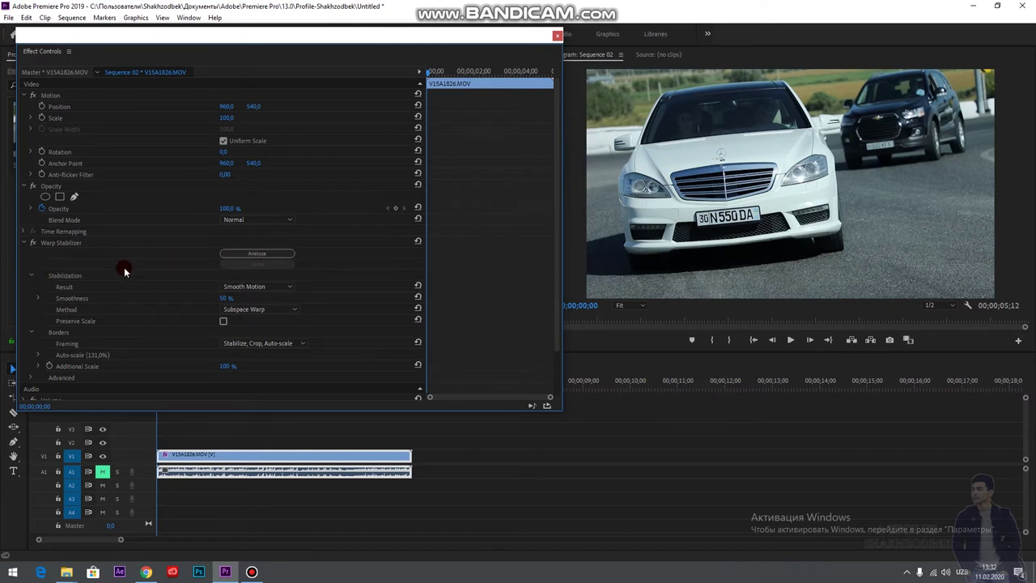
mouse_move(225, 298)
left_mouse_down()
mouse_move(243, 298)
mouse_move(219, 298)
left_mouse_up()
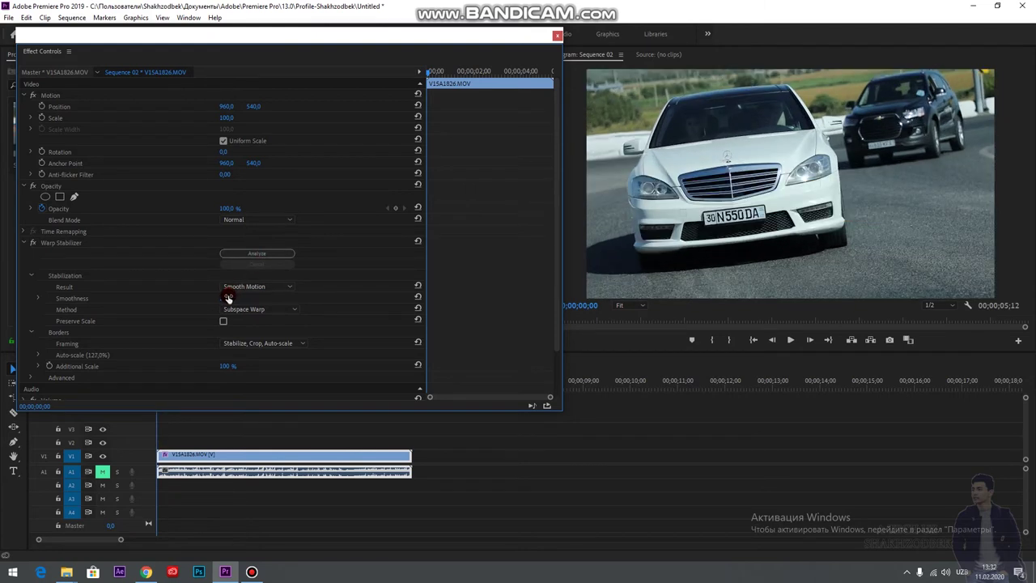
left_click(443, 123)
mouse_move(343, 34)
left_mouse_down()
mouse_move(472, 94)
mouse_move(1035, 122)
left_mouse_up()
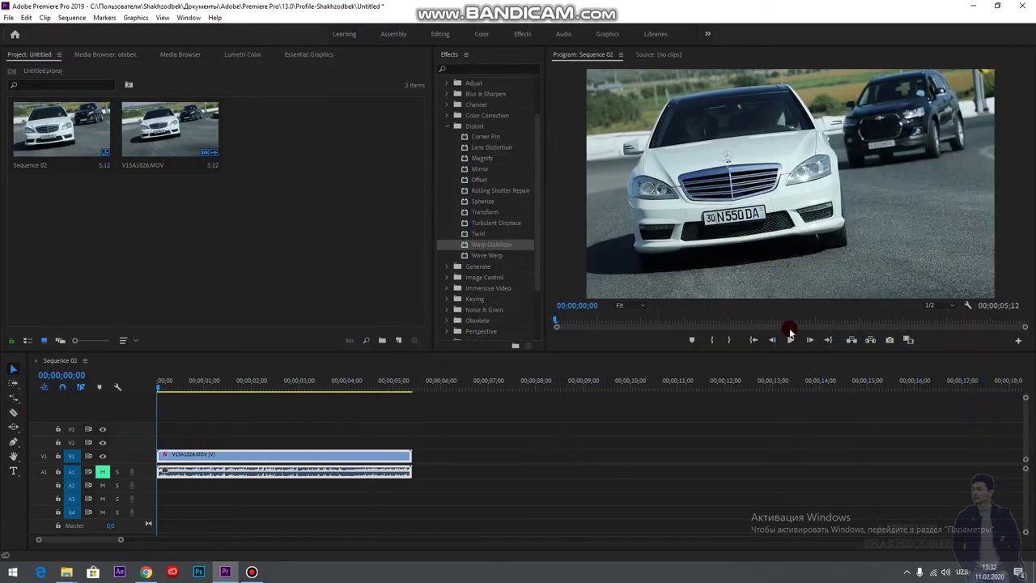
Play back the stabilized car clip to check the steadier result
left_click(790, 340)
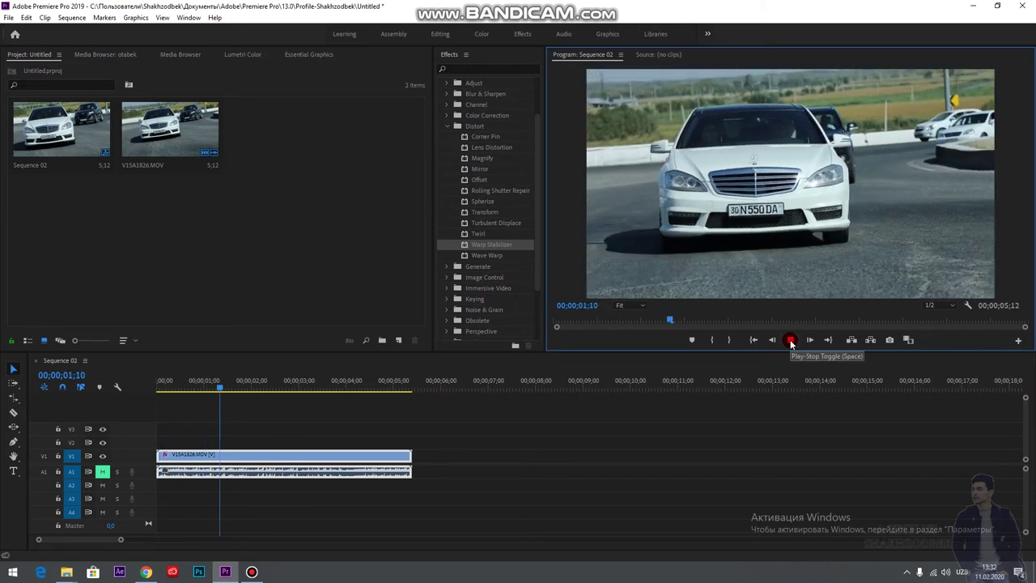
left_click(791, 341)
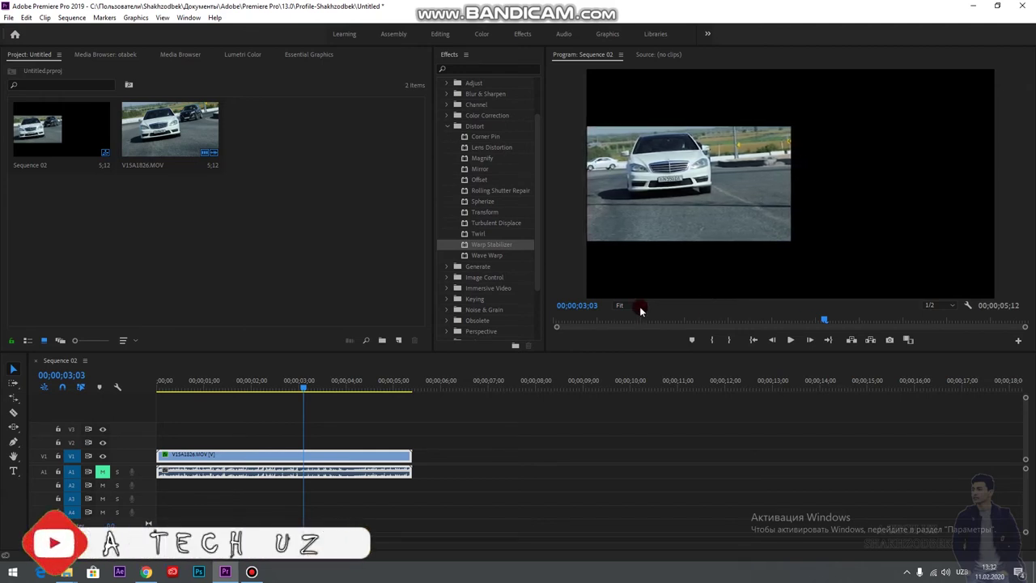
Duplicate the car clip onto V2, move the copy to the right half, and rewind
left_click_drag(254, 458, 251, 441)
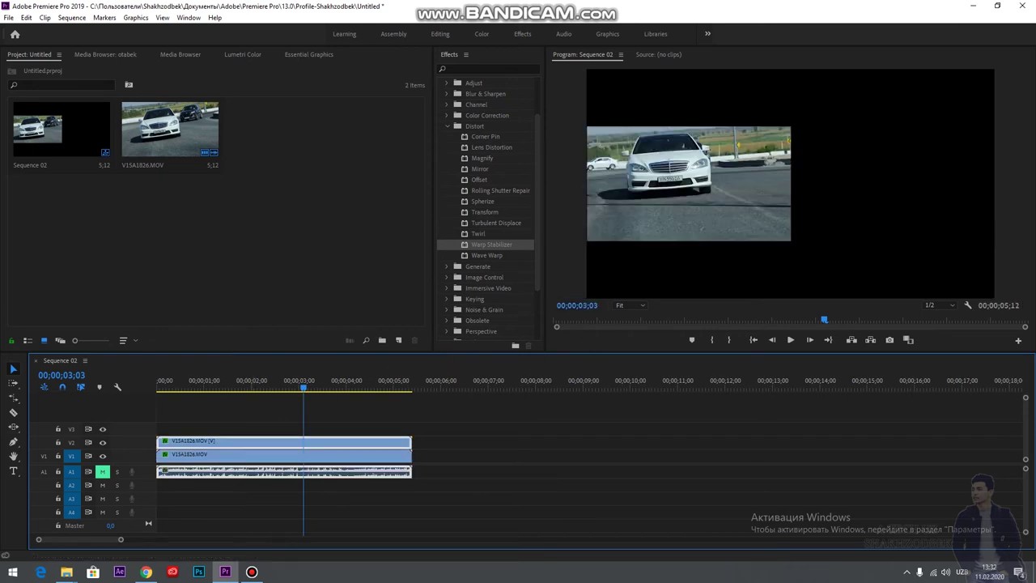
left_click_drag(806, 236, 1012, 236)
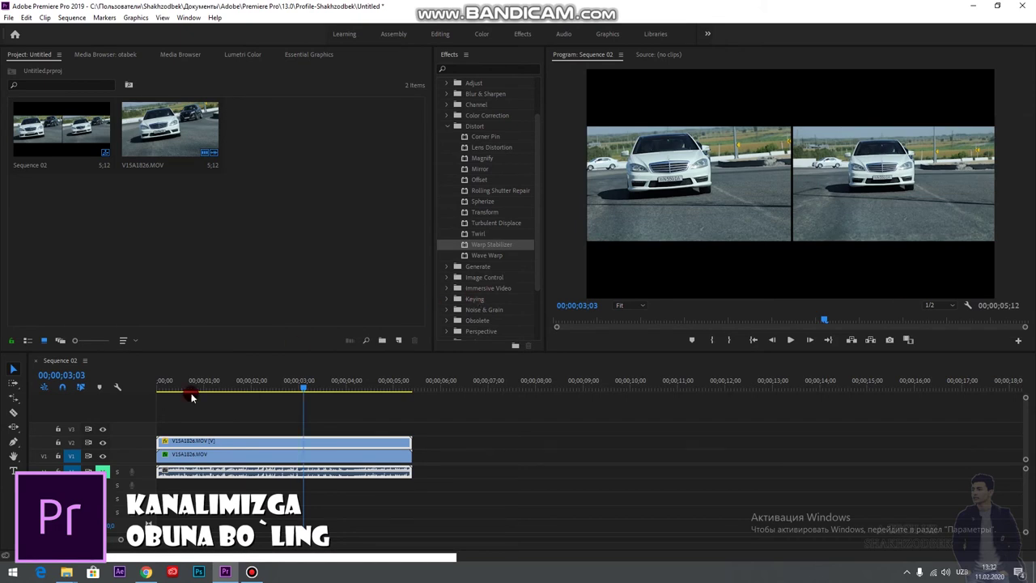
left_click_drag(227, 385, 159, 385)
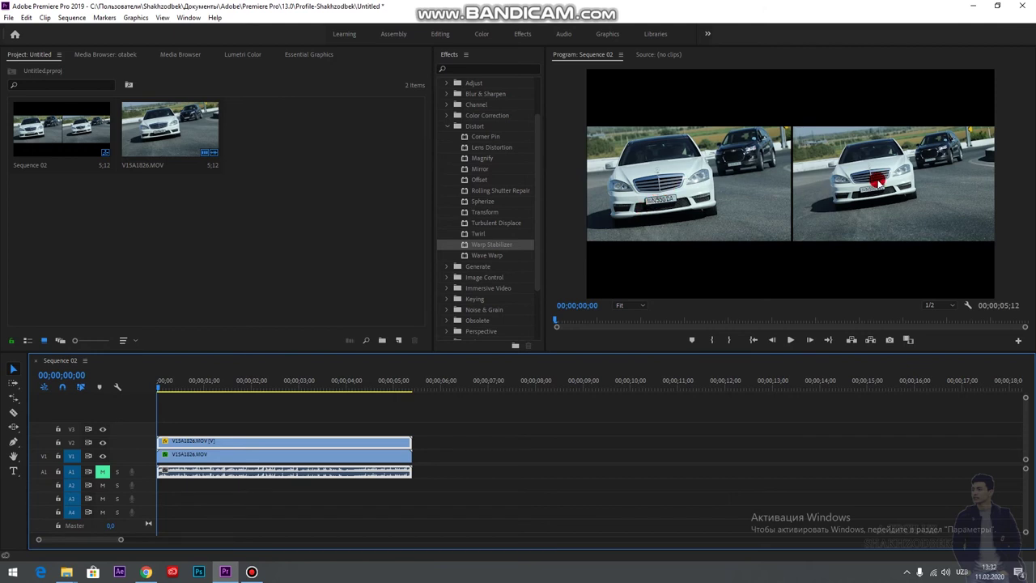
left_click(790, 340)
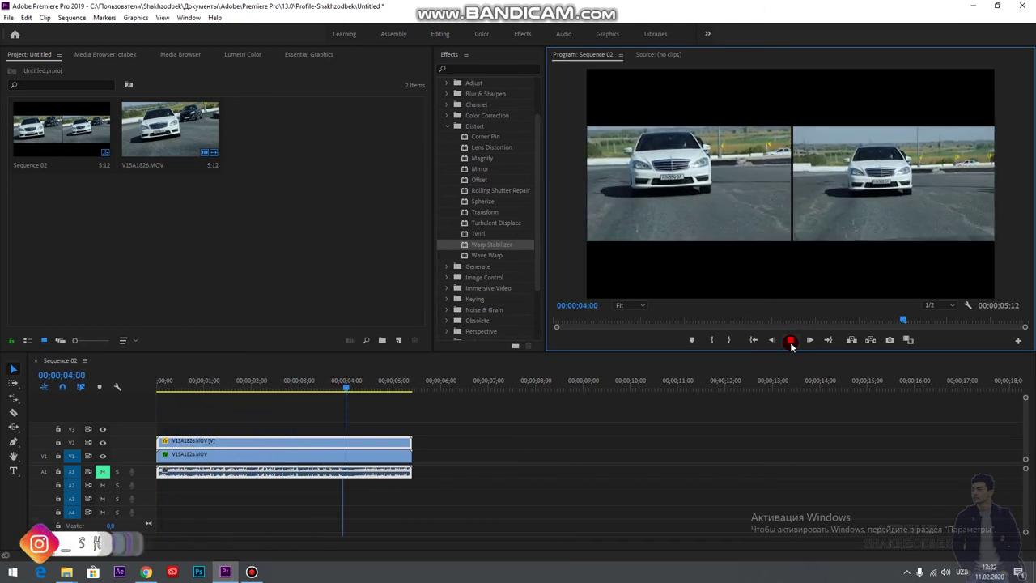
left_click(791, 342)
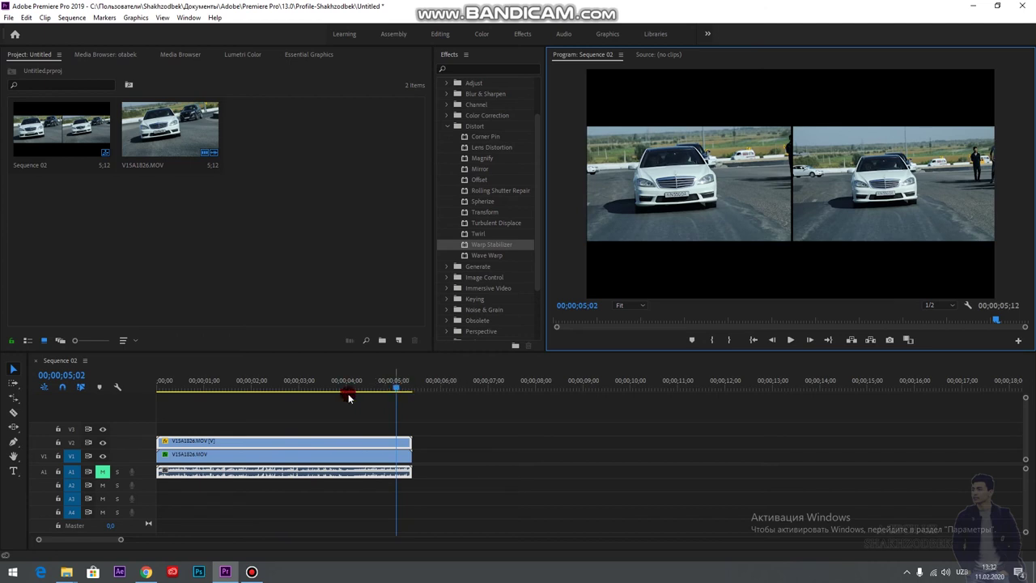
left_click_drag(348, 391, 151, 394)
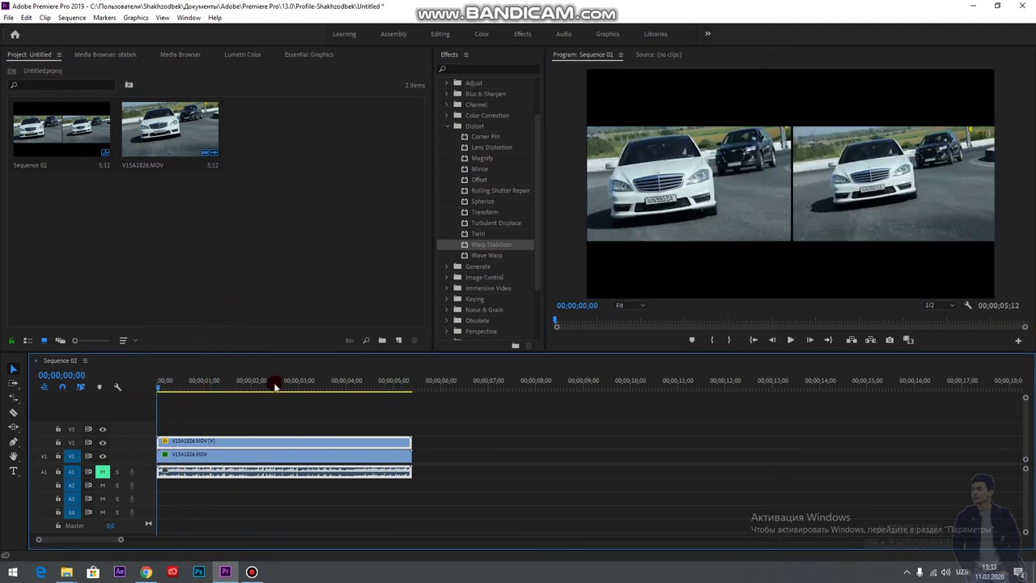